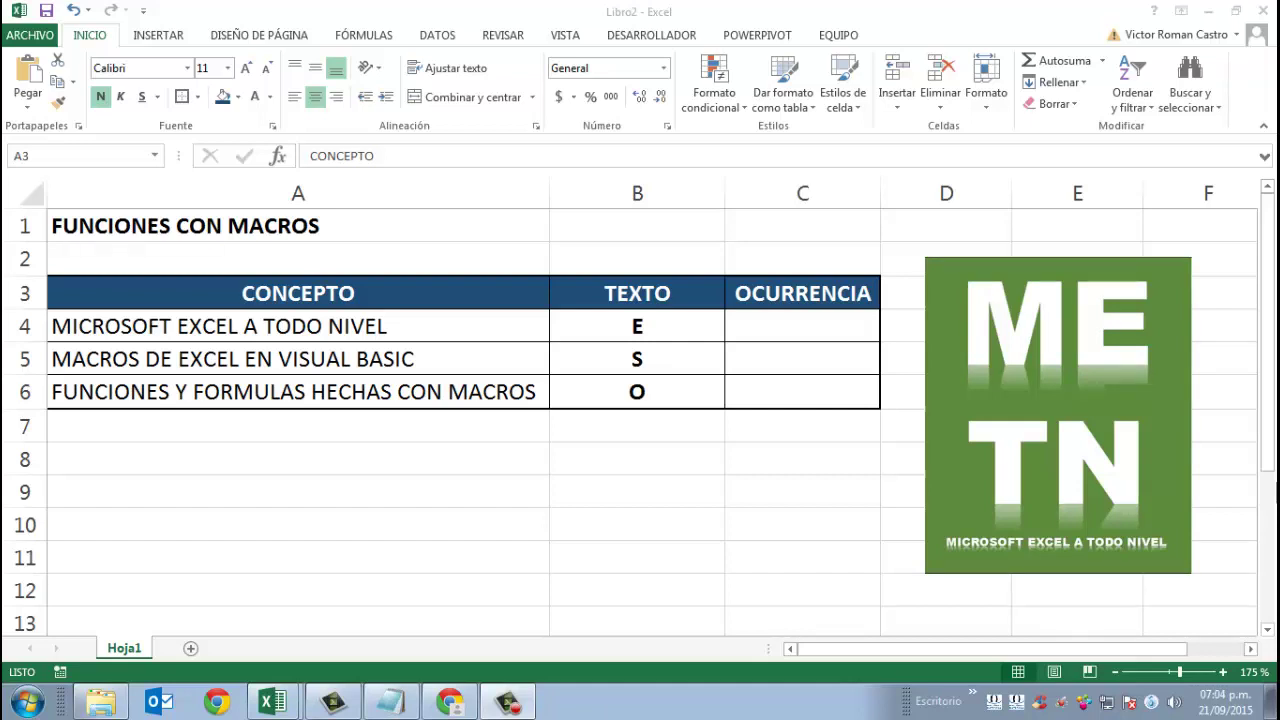
# Open the VBA editor with Alt+F11 and insert a new module under Hoja1
pyautogui.click(970, 4)
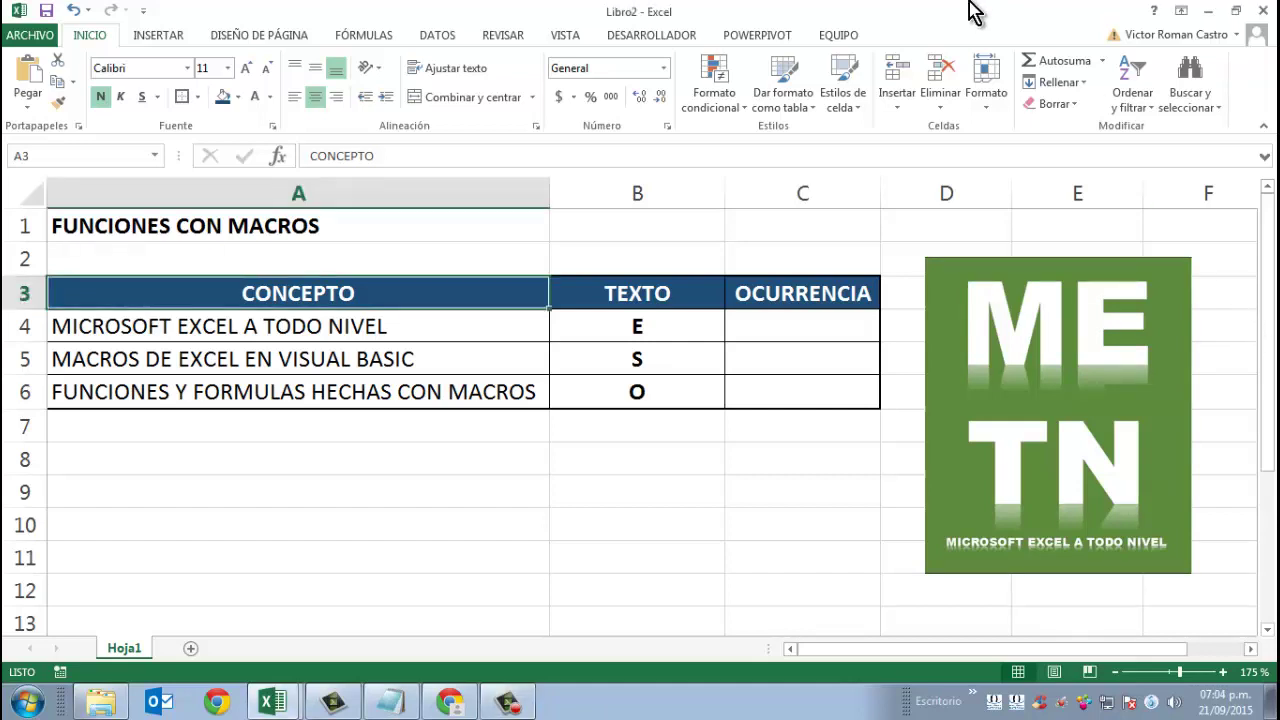
pyautogui.hotkey('alt', 'F11')
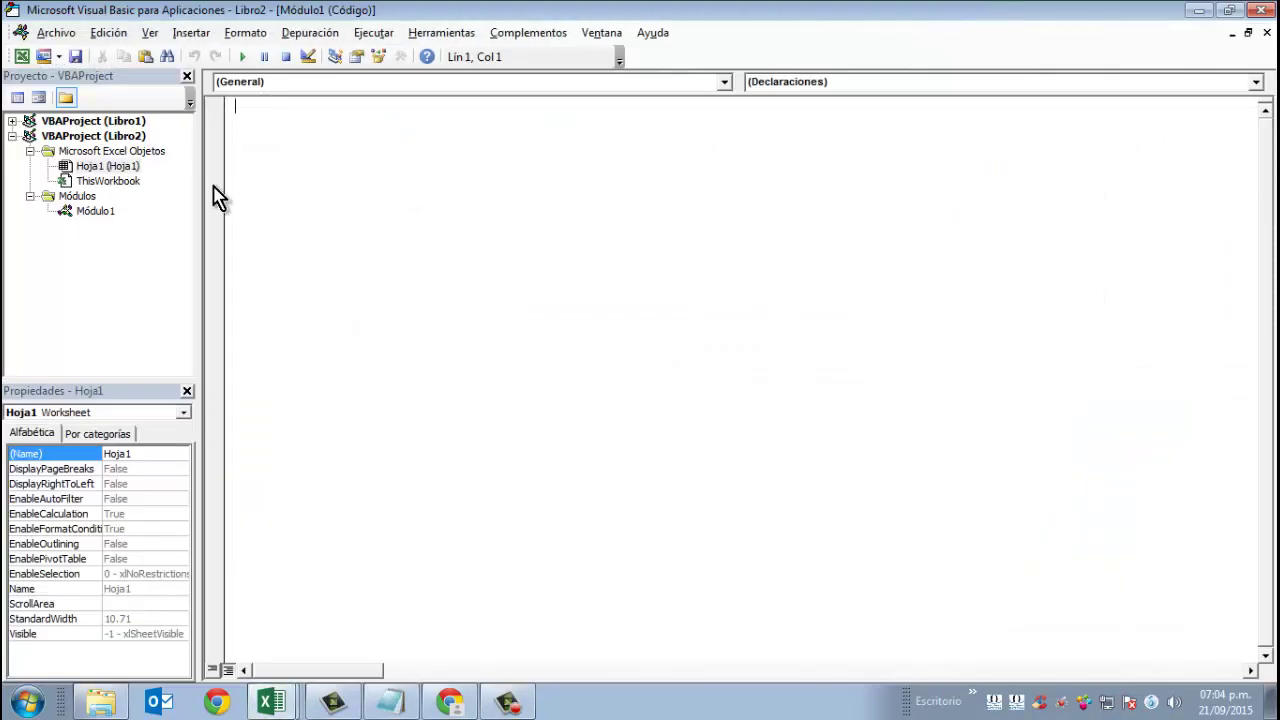
pyautogui.rightClick(120, 167)
pyautogui.moveTo(186, 241)
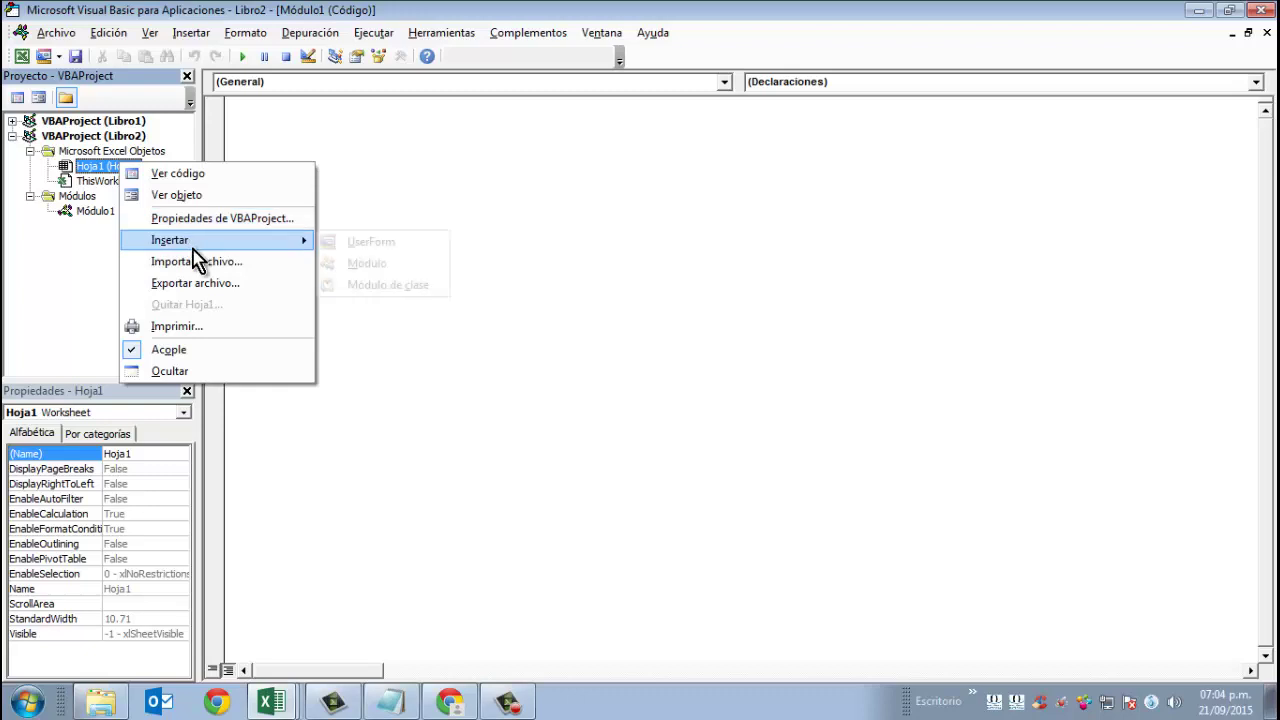
pyautogui.click(370, 265)
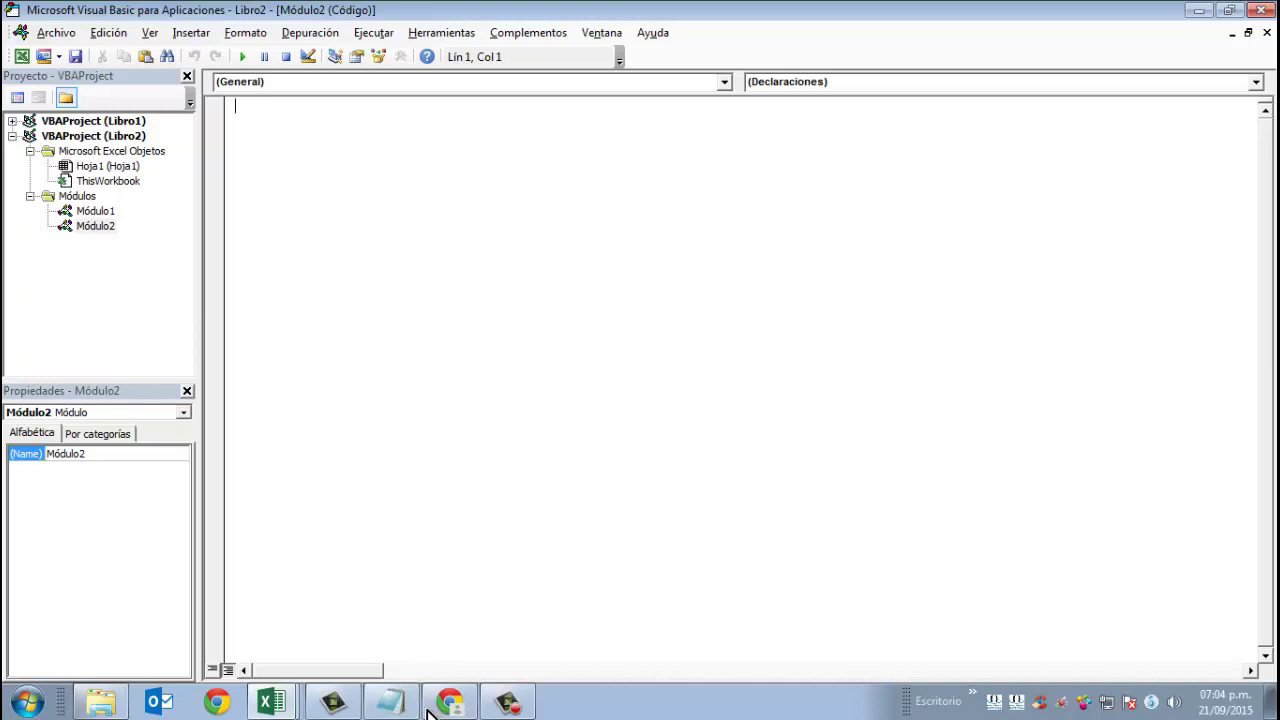
# Copy the OCURRENCIAS function code from Notepad and paste it into Módulo2
pyautogui.click(389, 706)
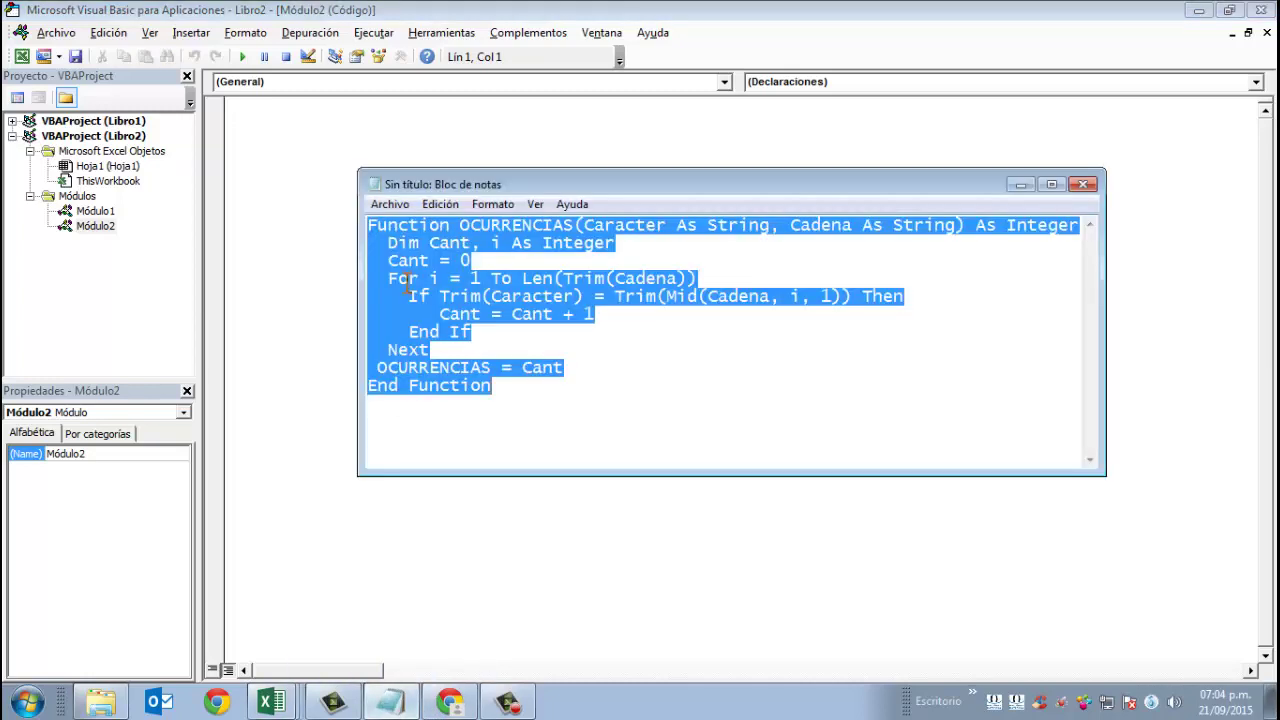
pyautogui.rightClick(410, 286)
pyautogui.click(478, 354)
pyautogui.click(314, 146)
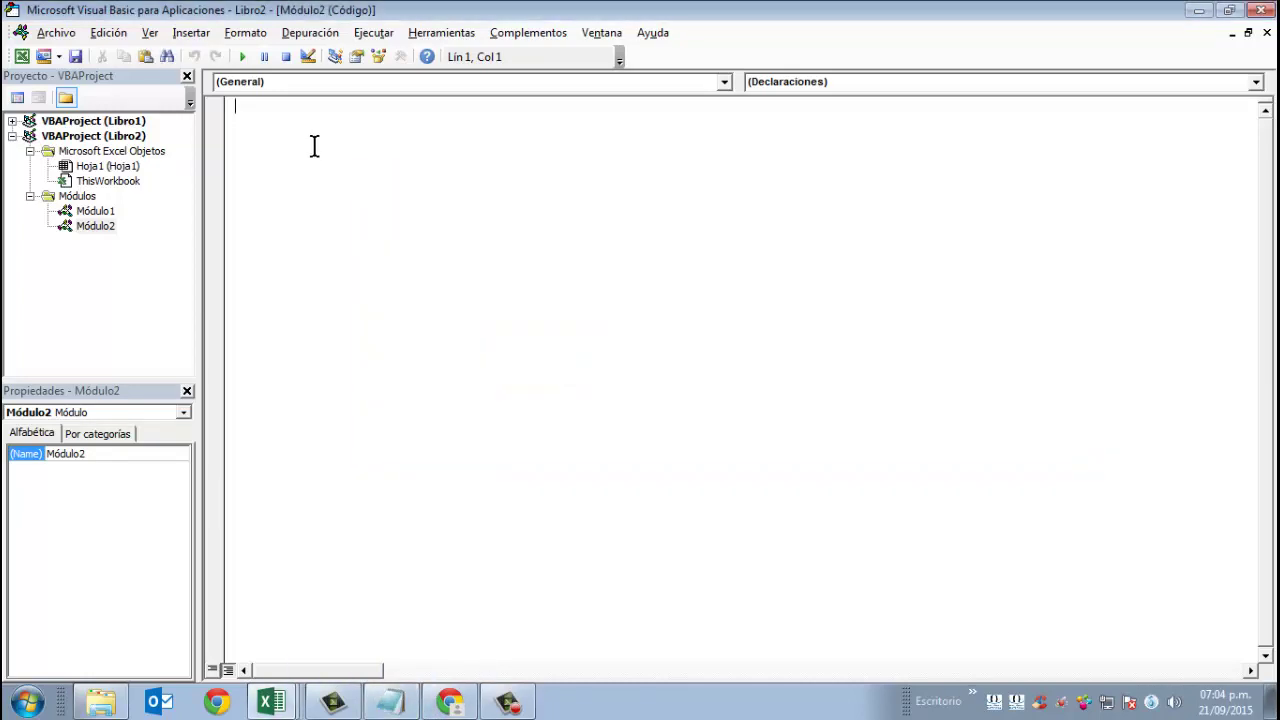
pyautogui.write('Function OCURRENCIAS(Caracter As String, Cadena As String) As Integer   Dim Cant, i As Integer   Cant = 0   For i = 1 To Len(Trim(Cadena))     If Trim(Caracter) = Trim(Mid(Cadena, i, 1)) Then        Cant = Cant + 1     End If   Next  OCURRENCIAS = Cant End Function')
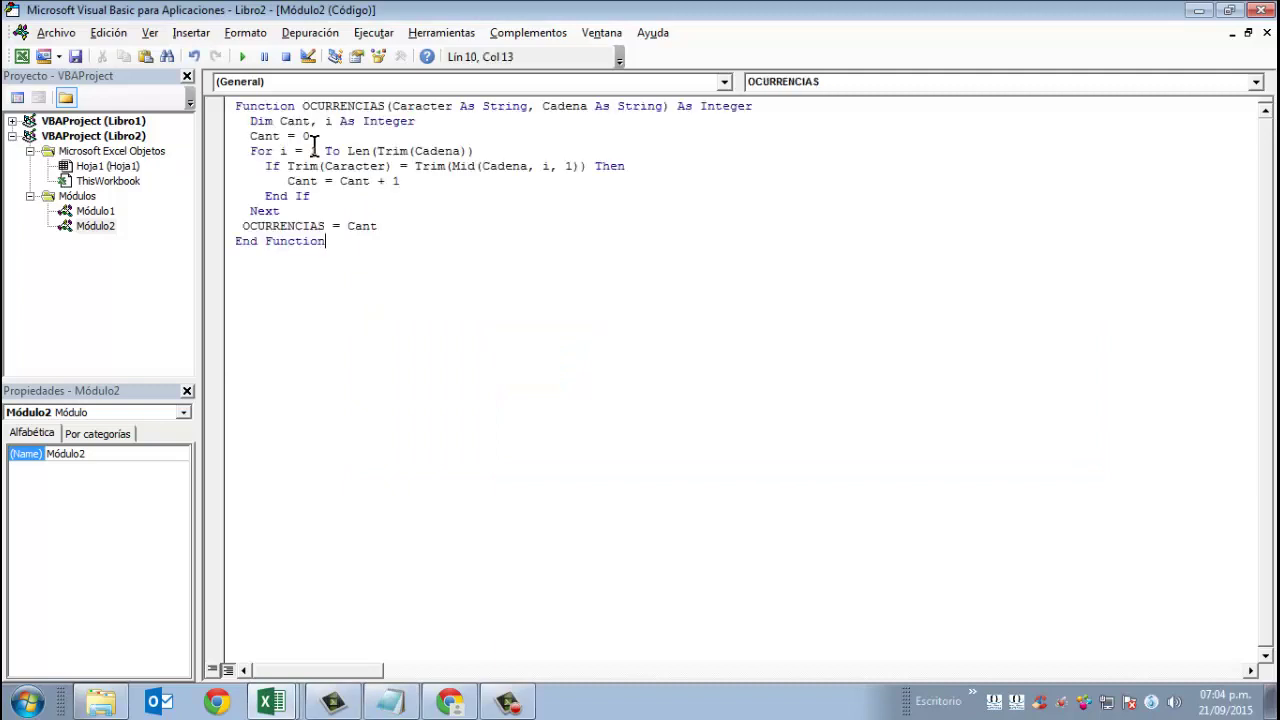
# Close the VBA editor to return to the Libro2 sheet
pyautogui.click(1264, 10)
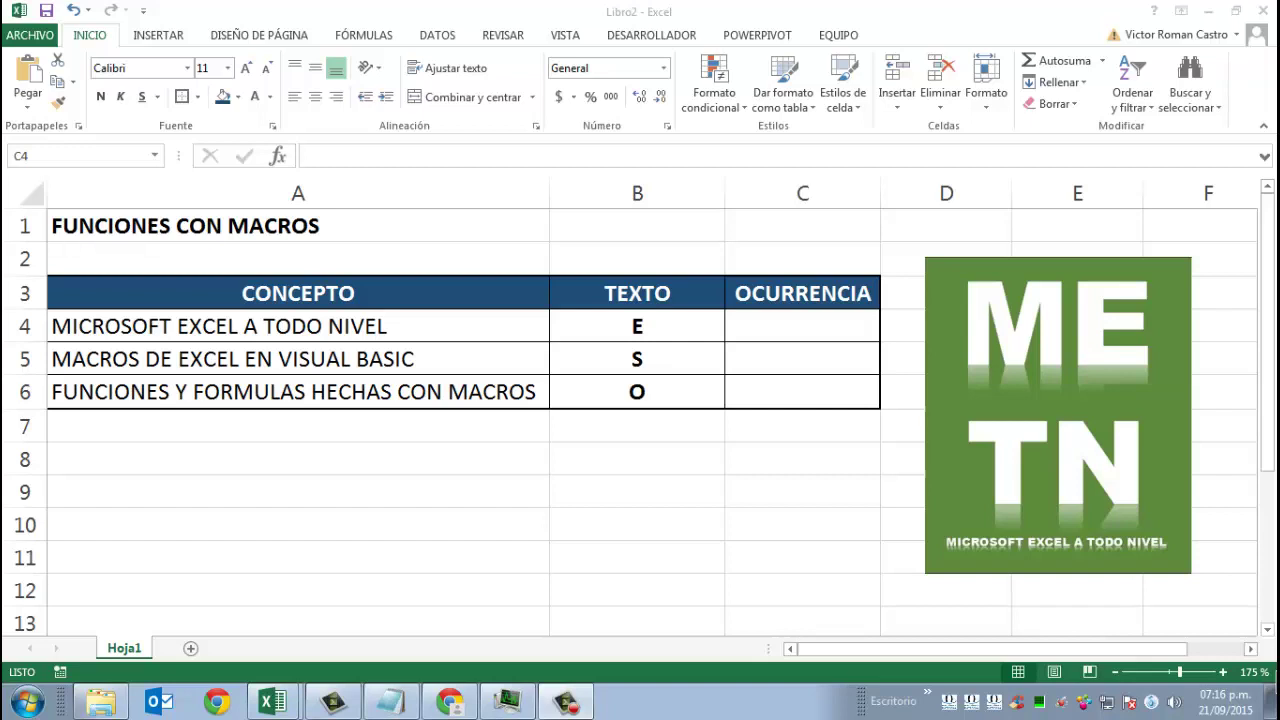
# Enter =OCURRENCIAS(B4,A4) in C4, counting 3 occurrences of E
pyautogui.click(838, 324)
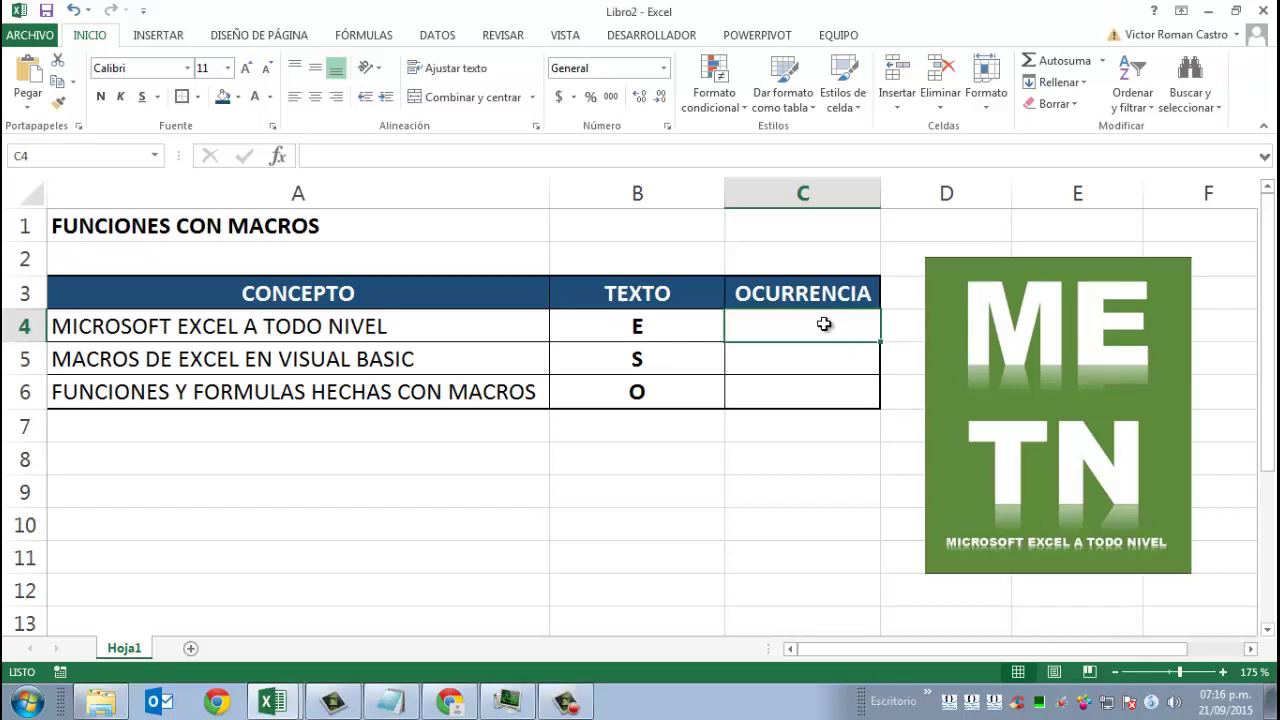
pyautogui.write('=oc')
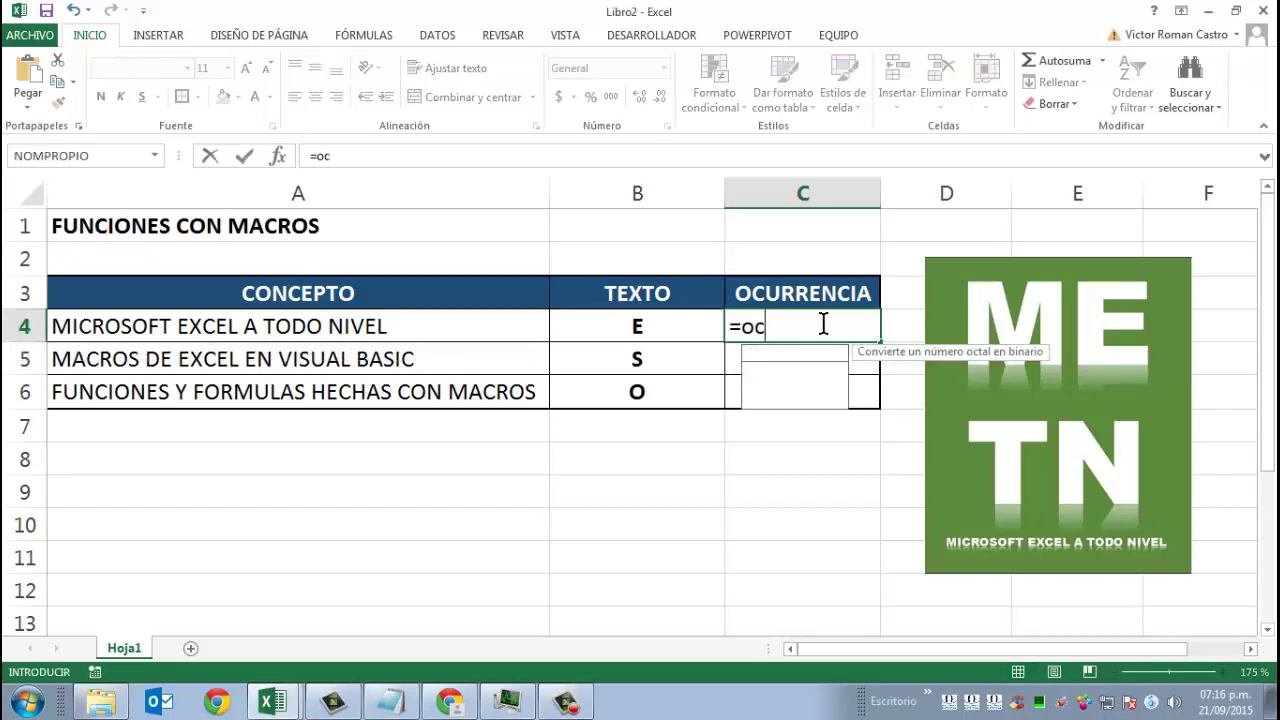
pyautogui.write('urre')
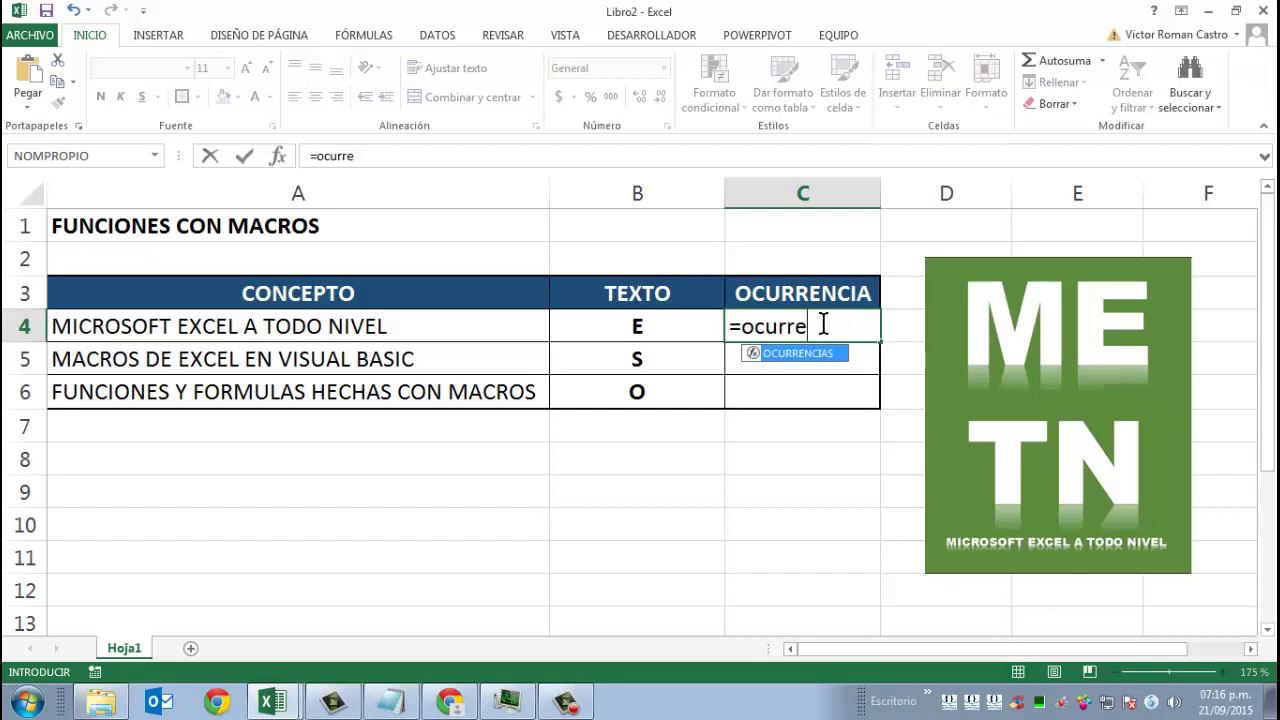
pyautogui.press('Tab')
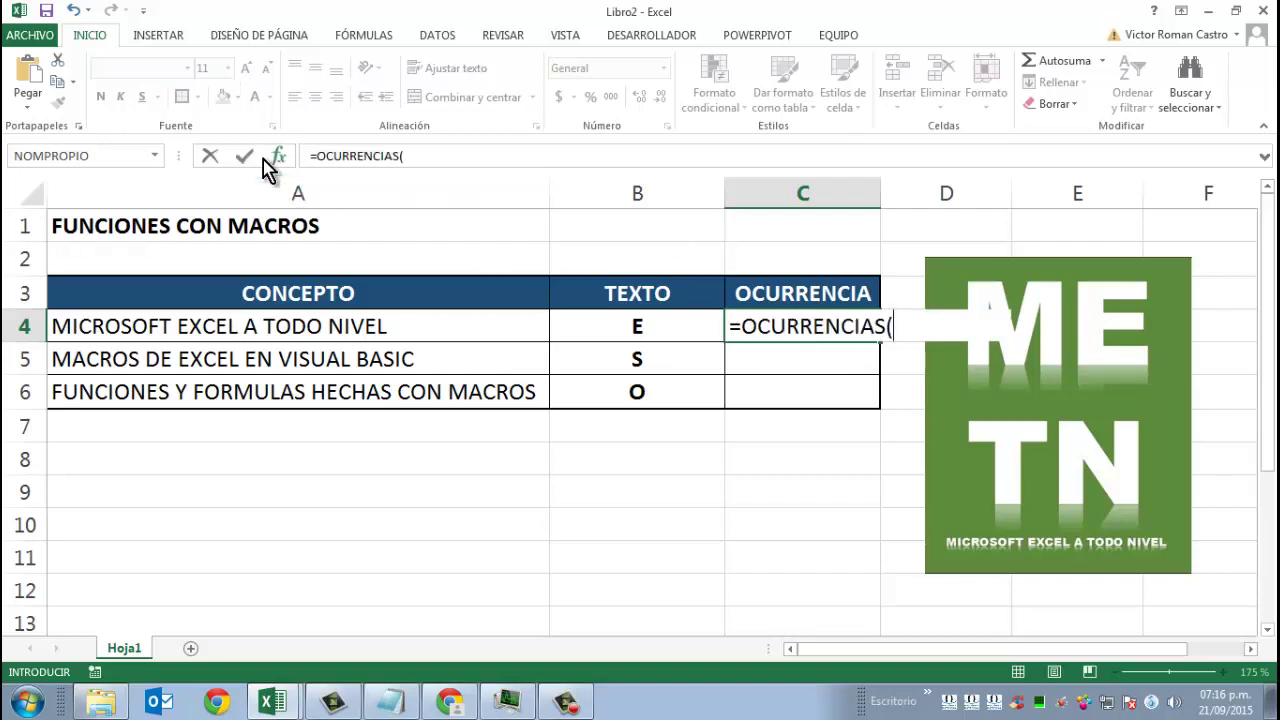
pyautogui.click(278, 158)
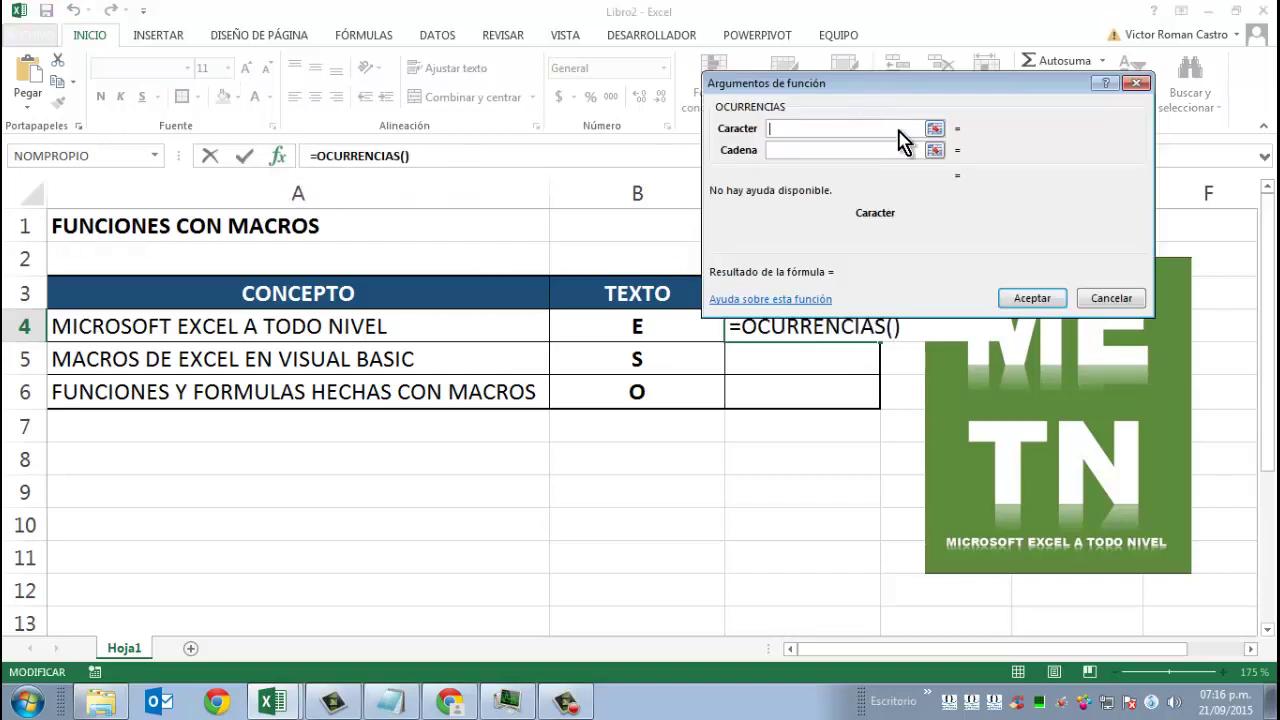
pyautogui.moveTo(875, 92); pyautogui.dragTo(908, 422)
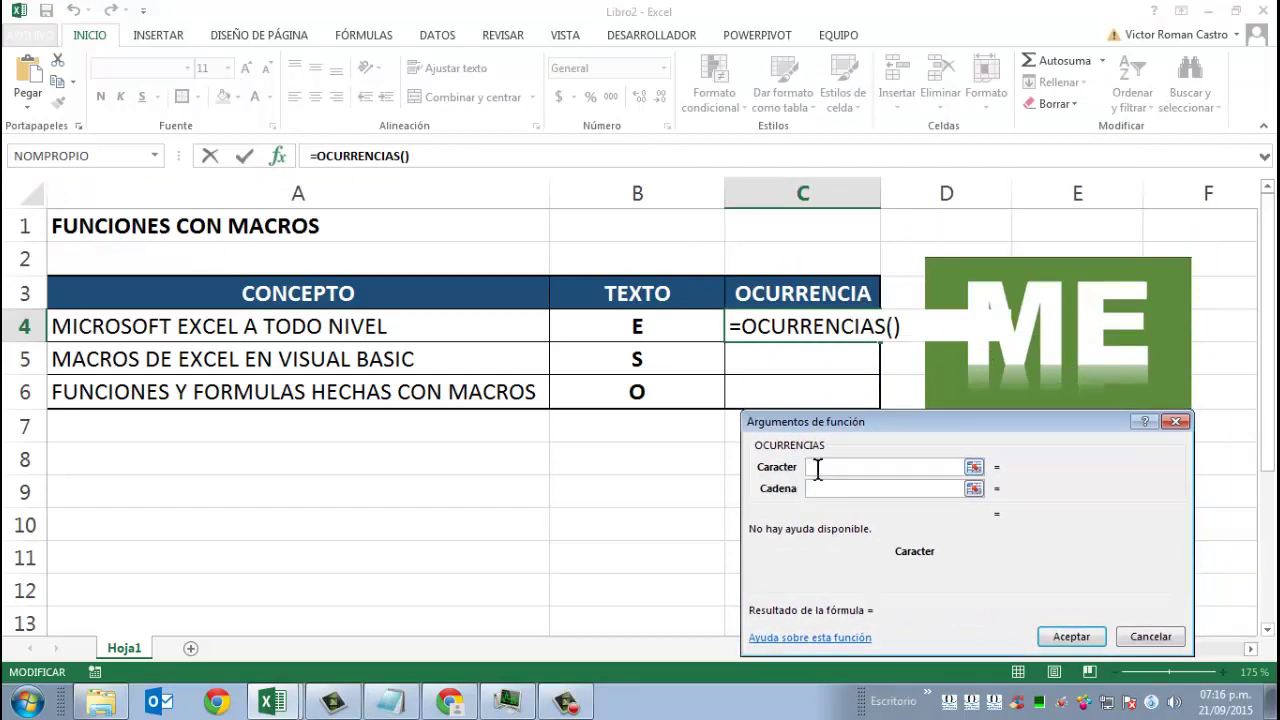
pyautogui.click(670, 334)
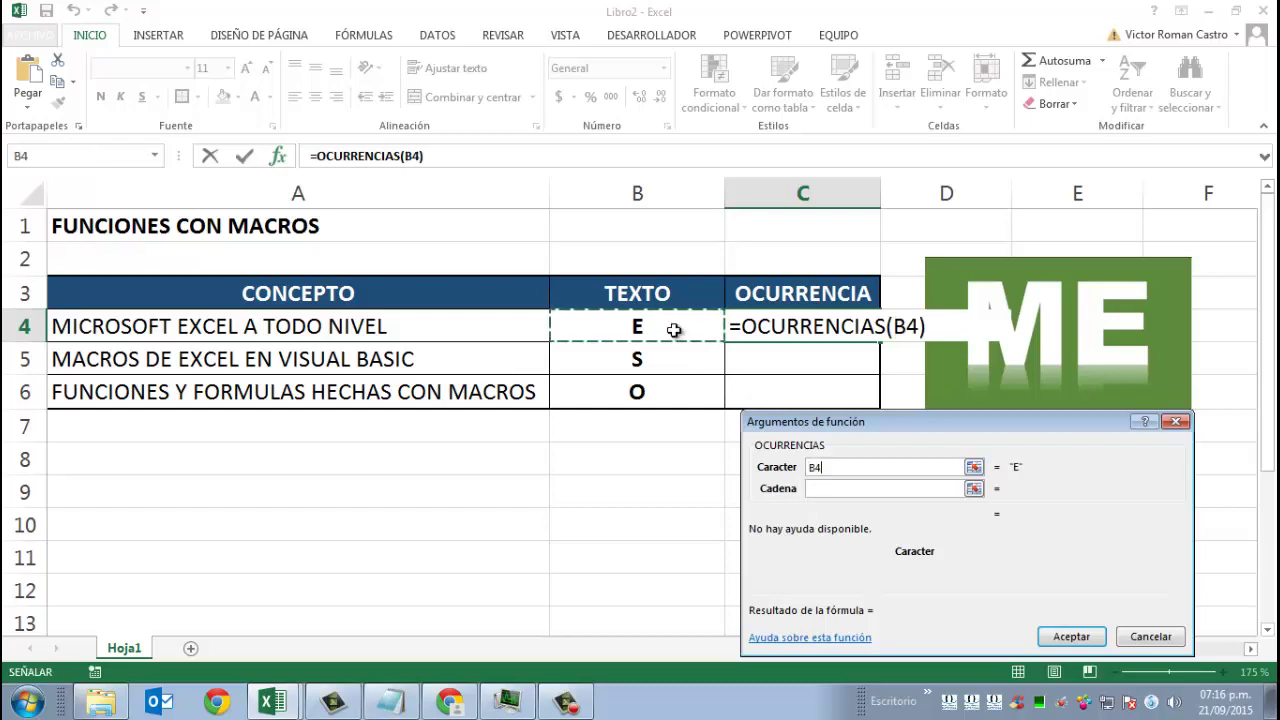
pyautogui.click(847, 489)
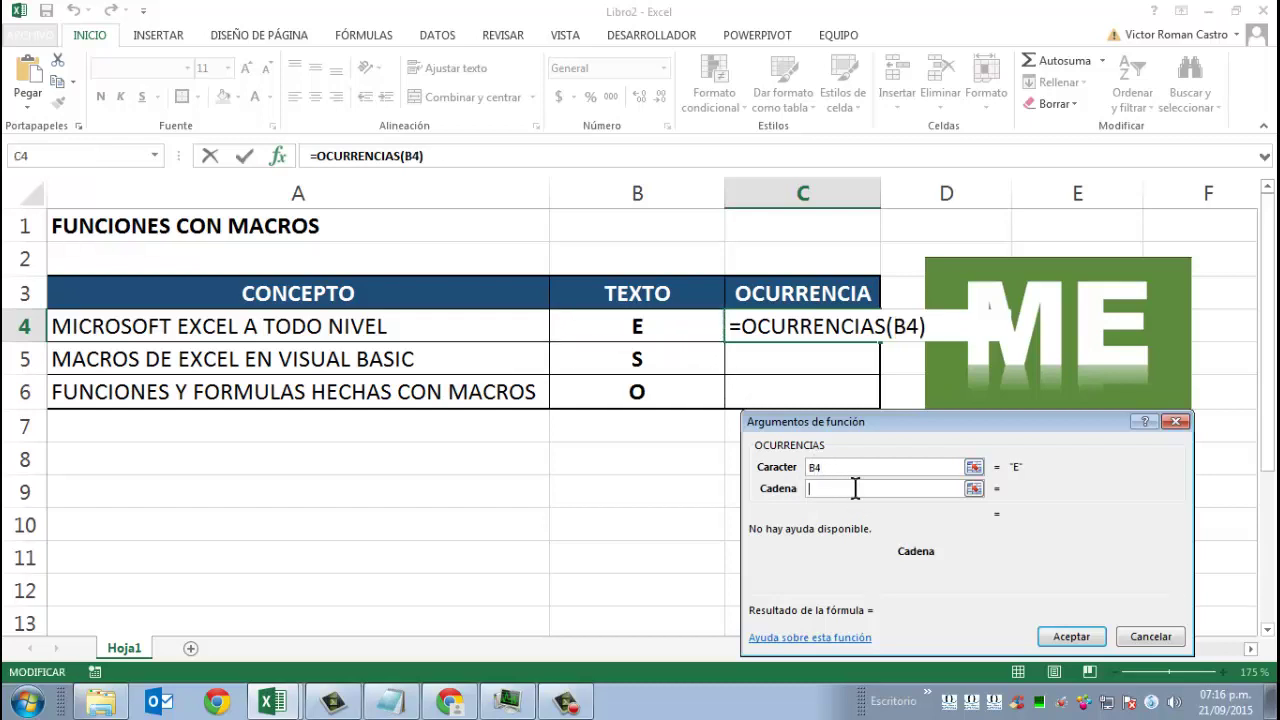
pyautogui.click(288, 330)
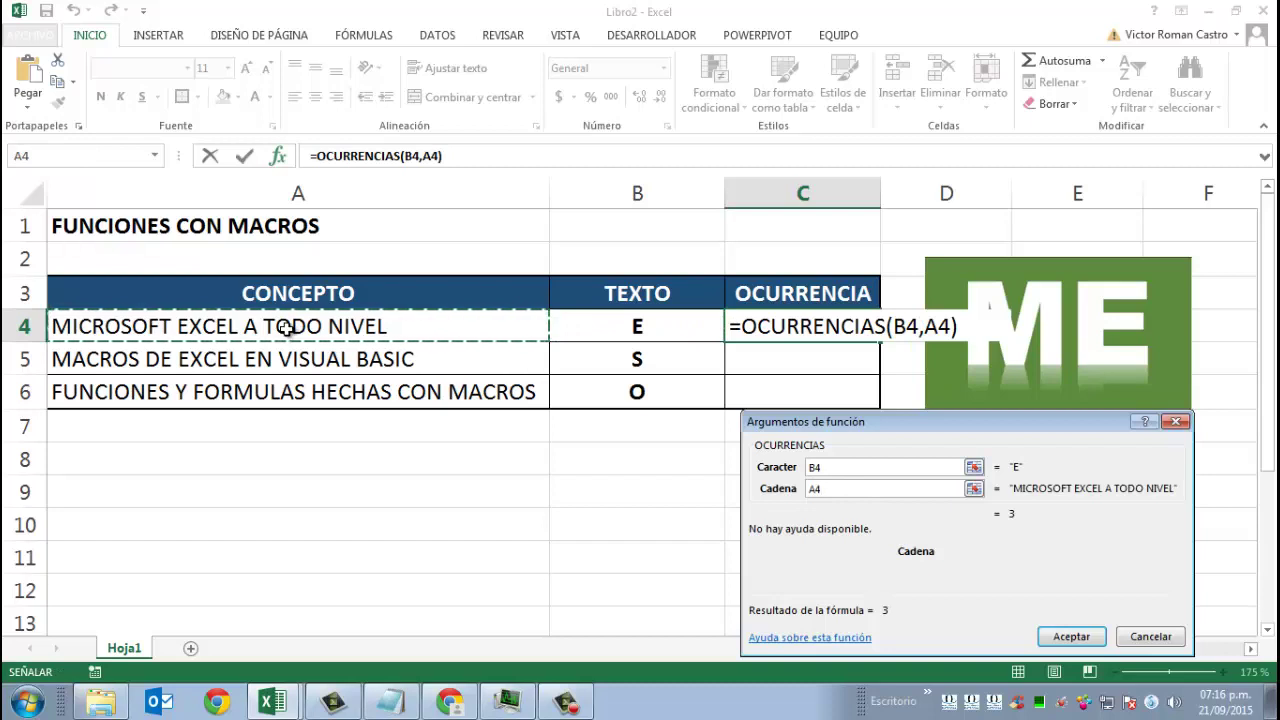
pyautogui.press('Return')
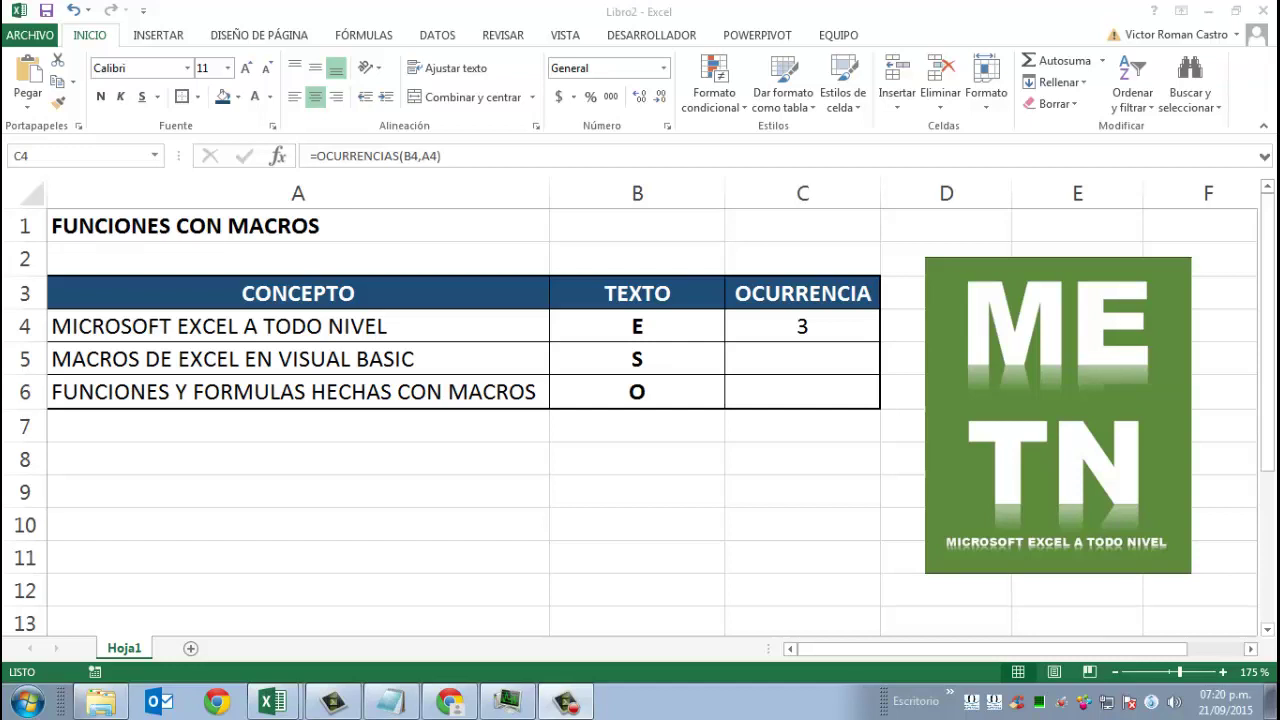
# Enter =OCURRENCIAS(B5,A5) in C5, counting 3 occurrences of S
pyautogui.click(811, 370)
pyautogui.click(810, 368)
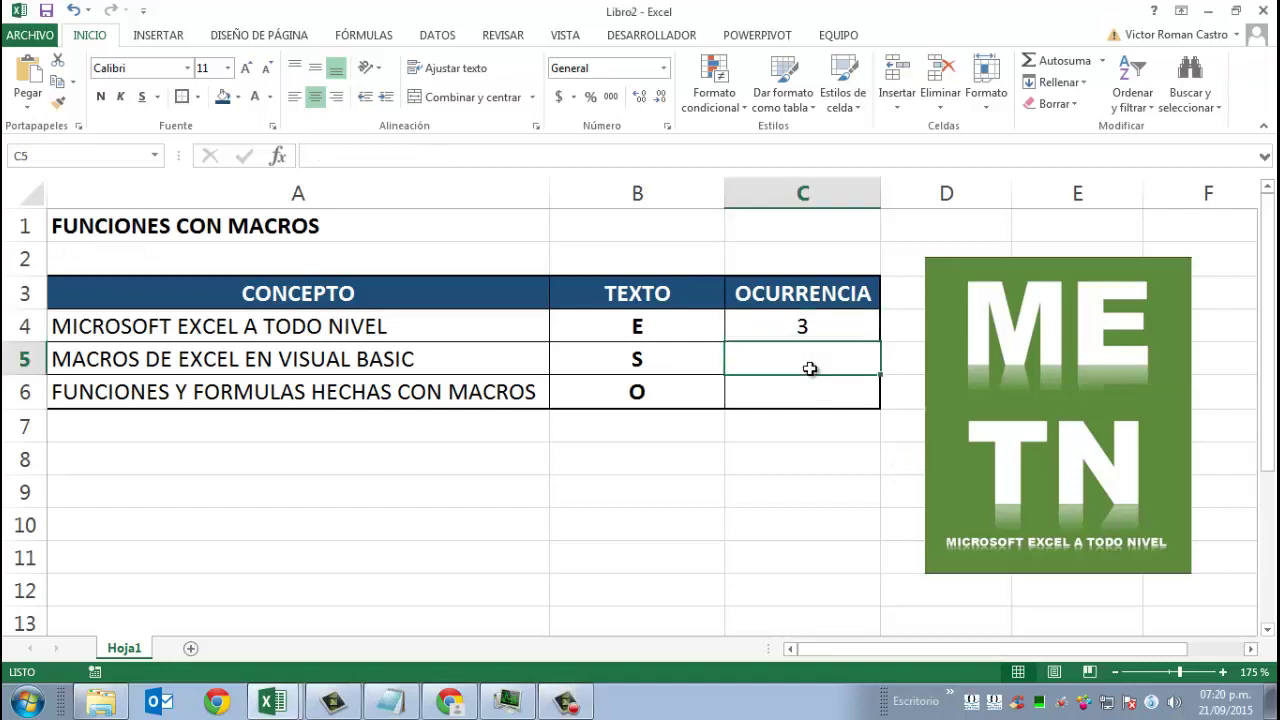
pyautogui.write('=')
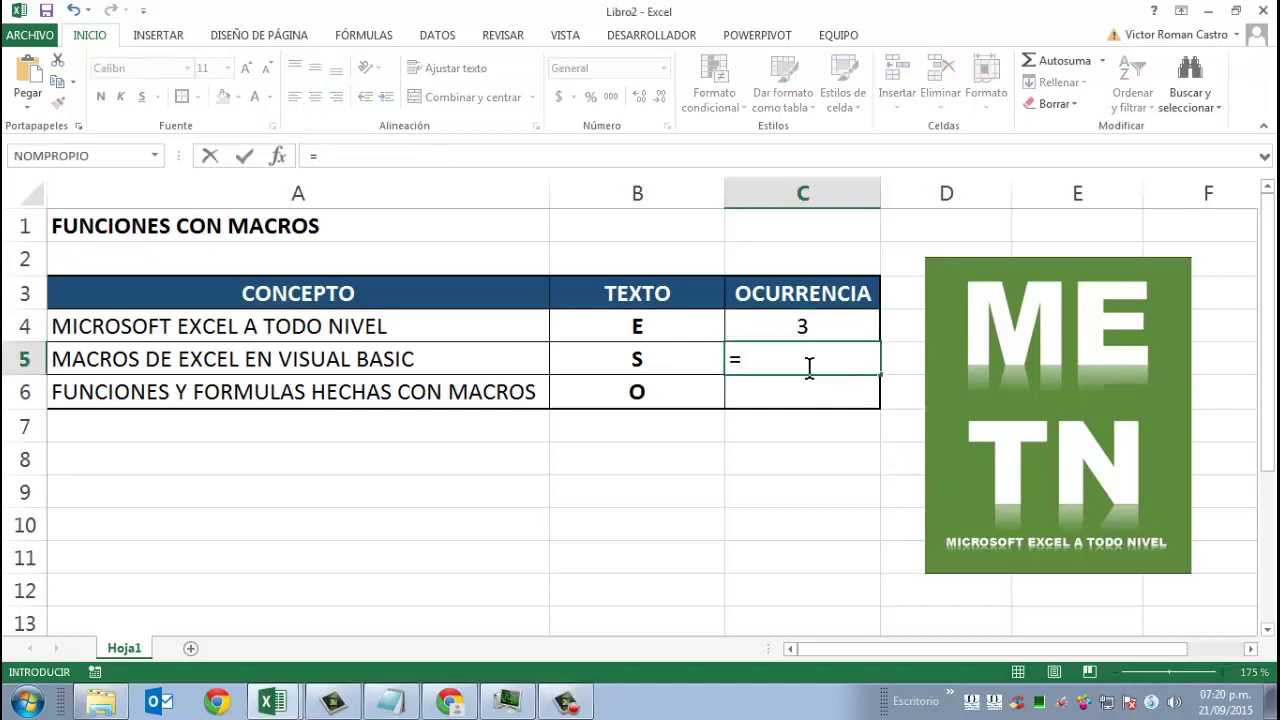
pyautogui.write('ocu')
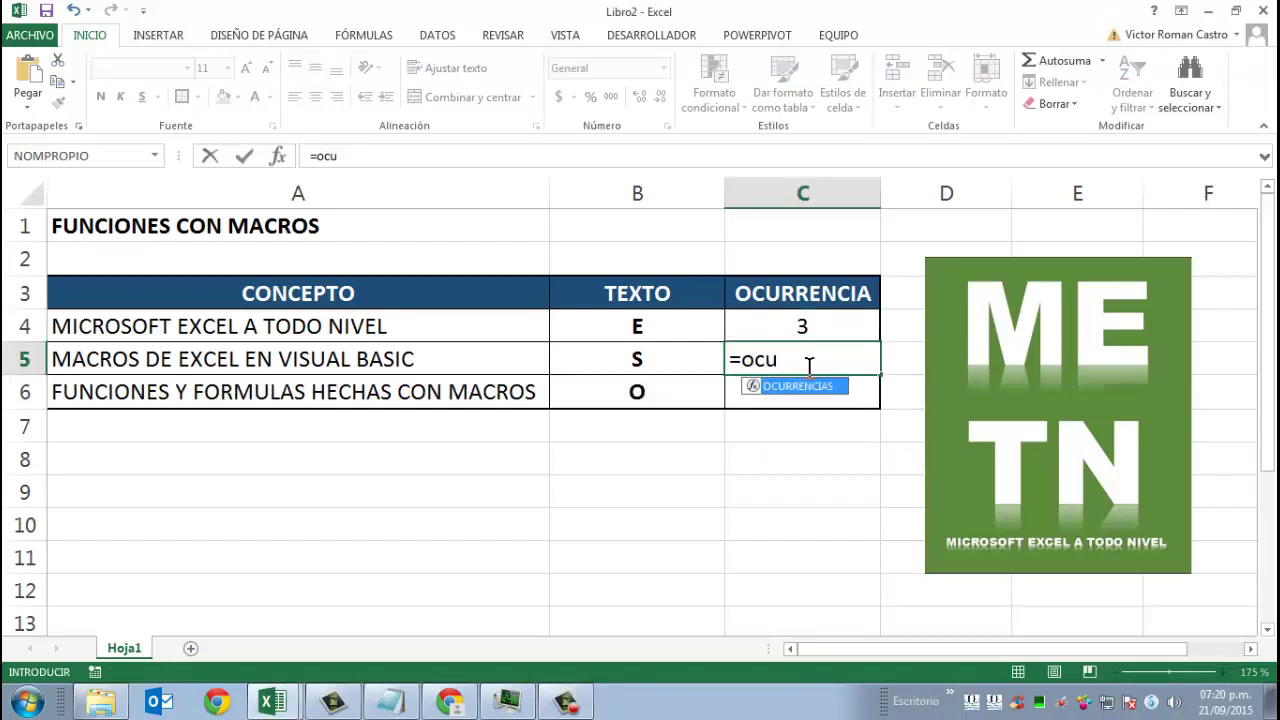
pyautogui.press('Tab')
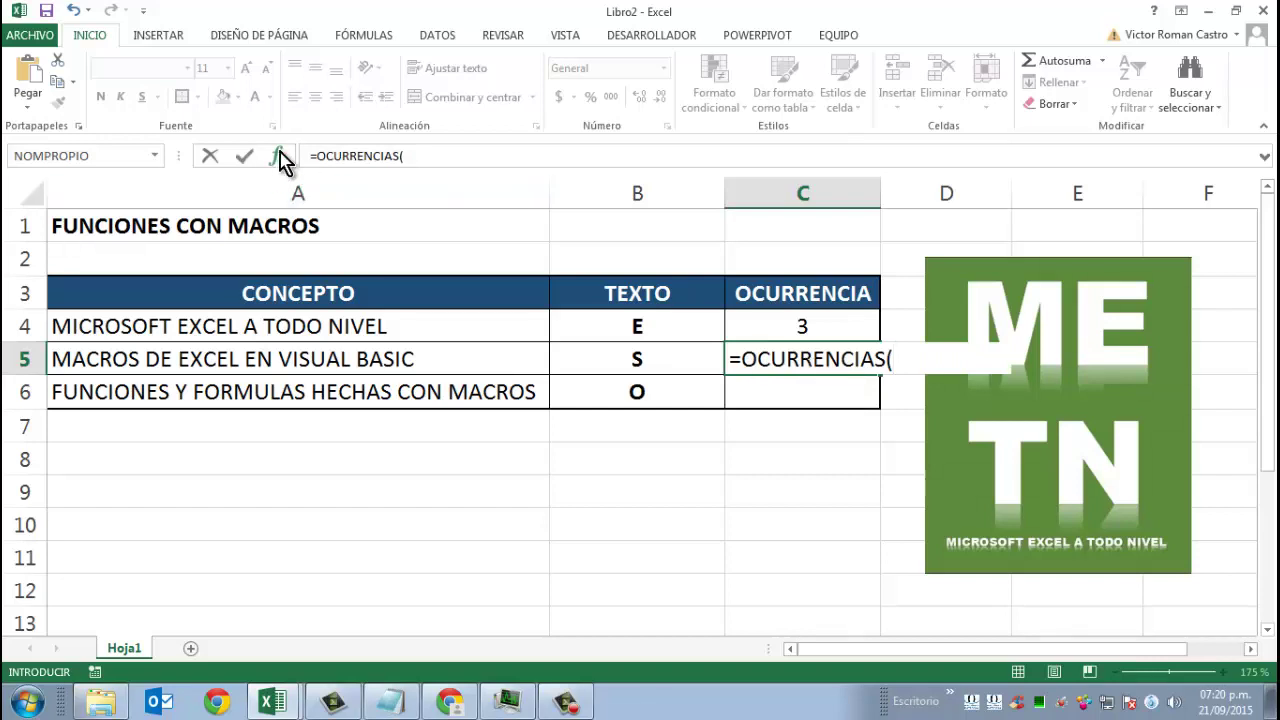
pyautogui.click(281, 157)
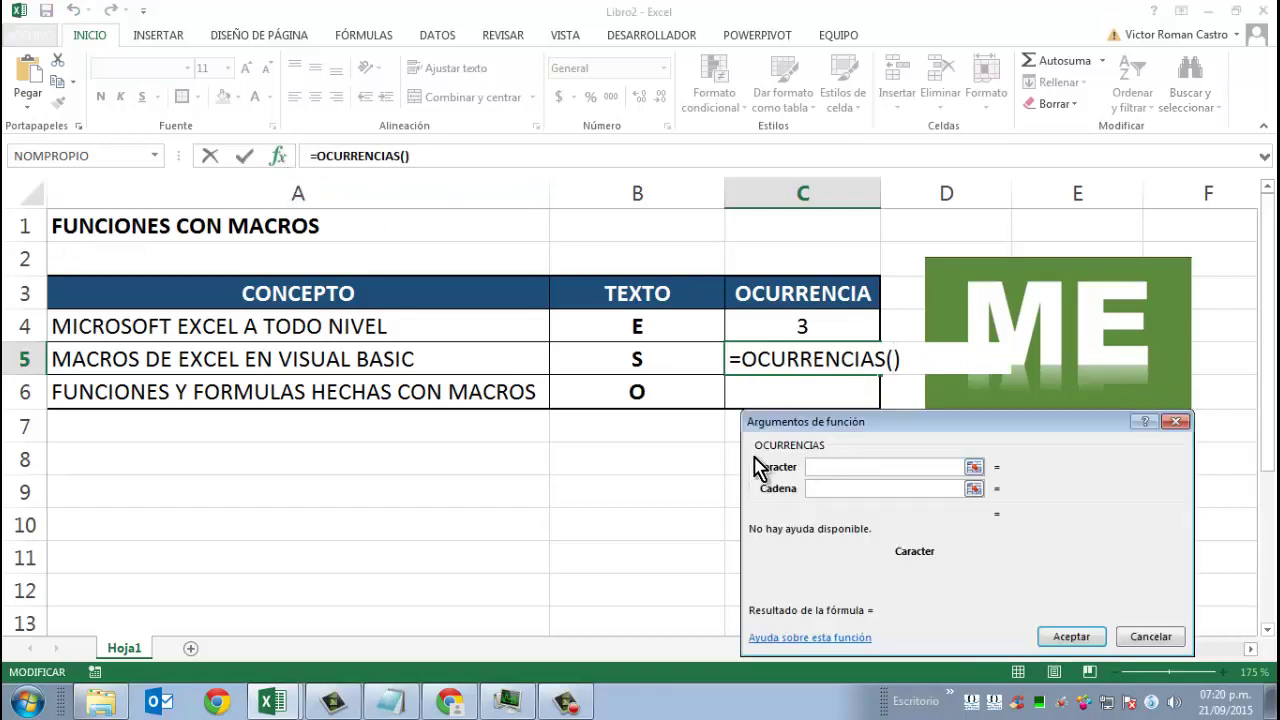
pyautogui.click(645, 362)
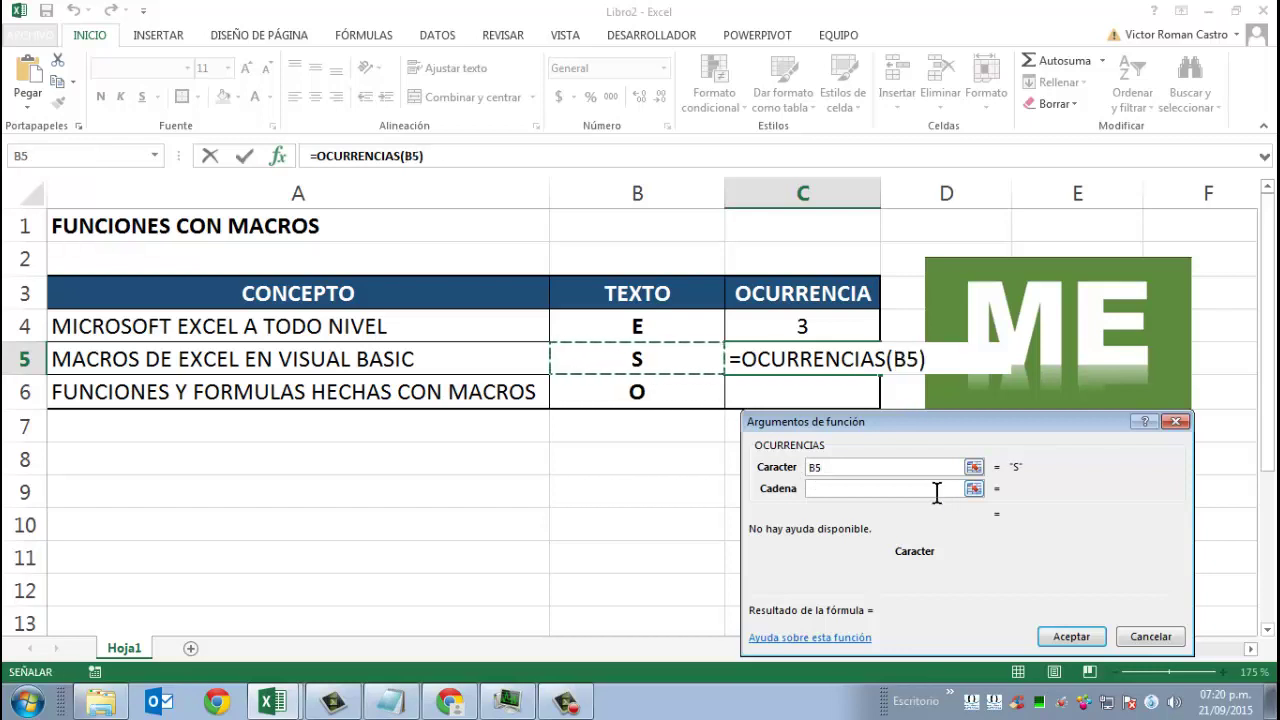
pyautogui.click(936, 488)
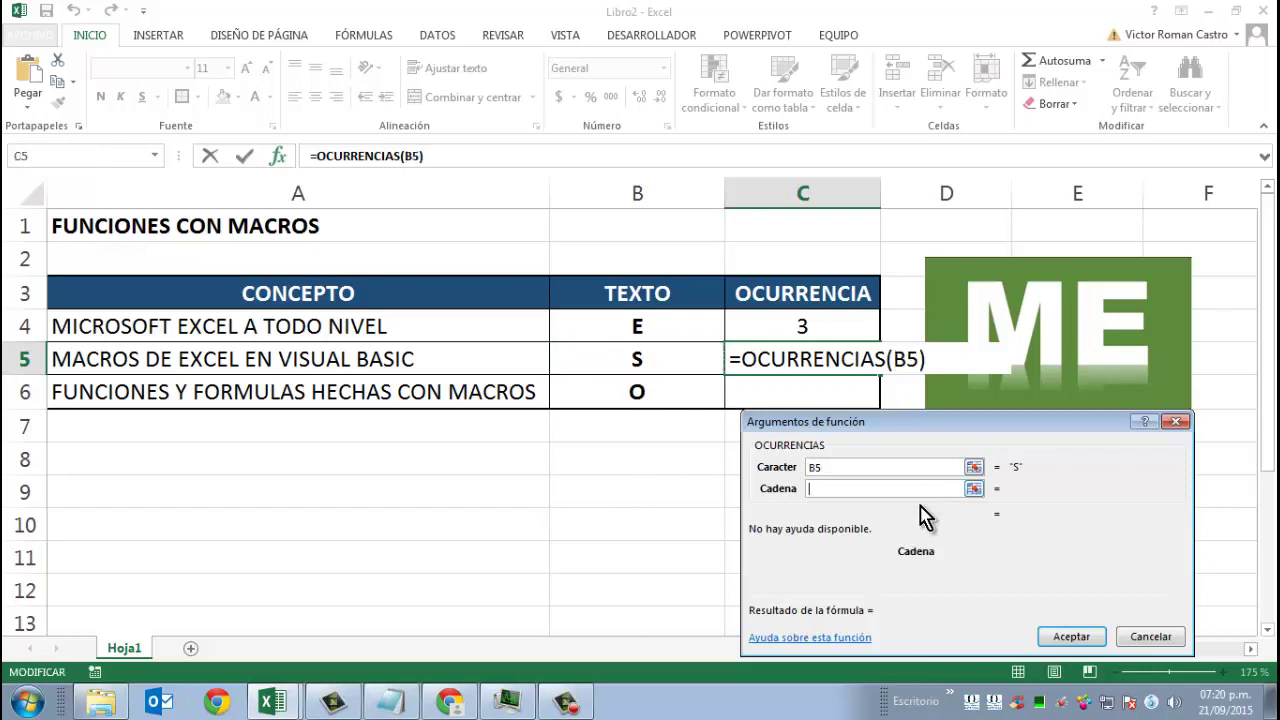
pyautogui.click(201, 361)
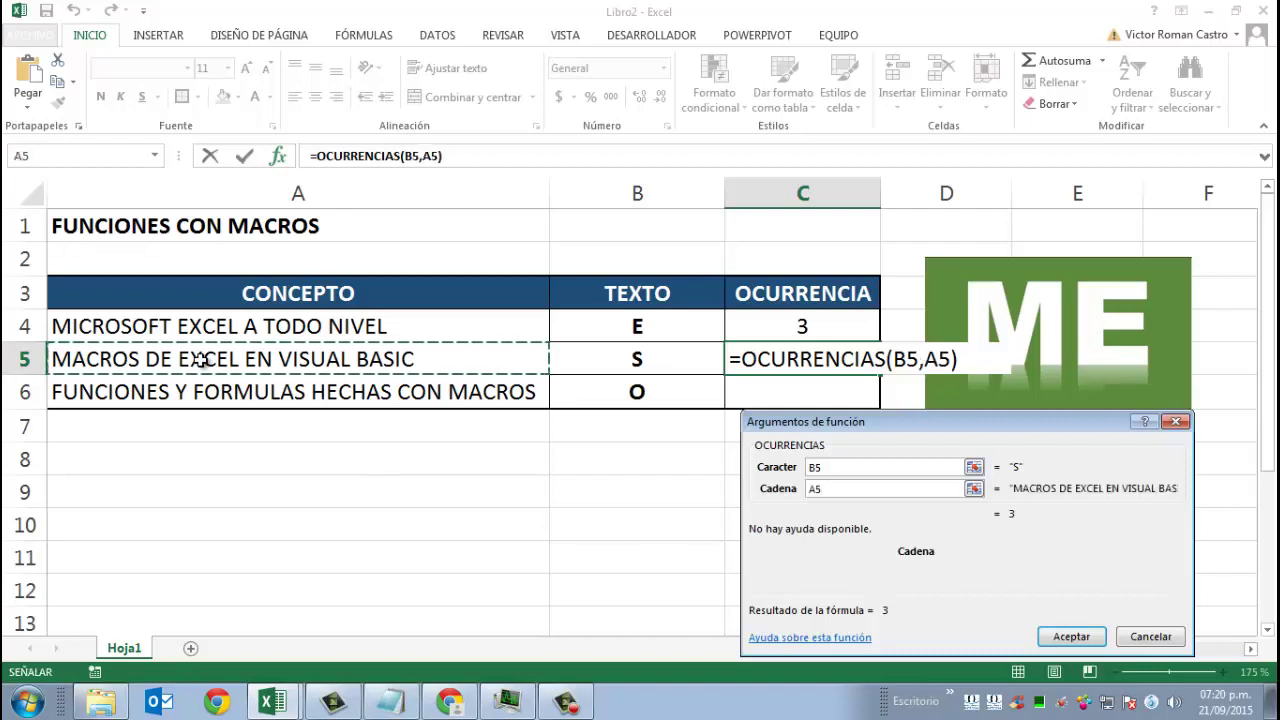
pyautogui.click(1058, 634)
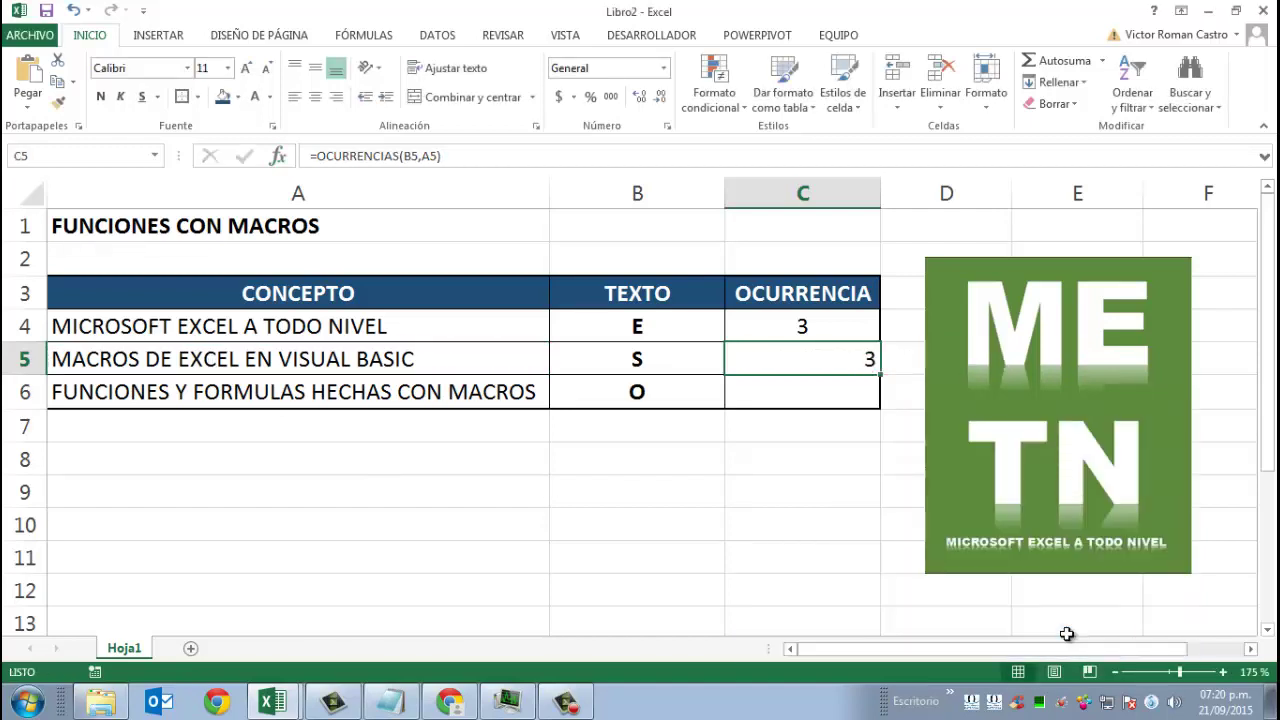
# Centre the result in C5 with Alt+O, A, C
pyautogui.hotkey('alt', 'o')
pyautogui.press('a')
pyautogui.press('c')
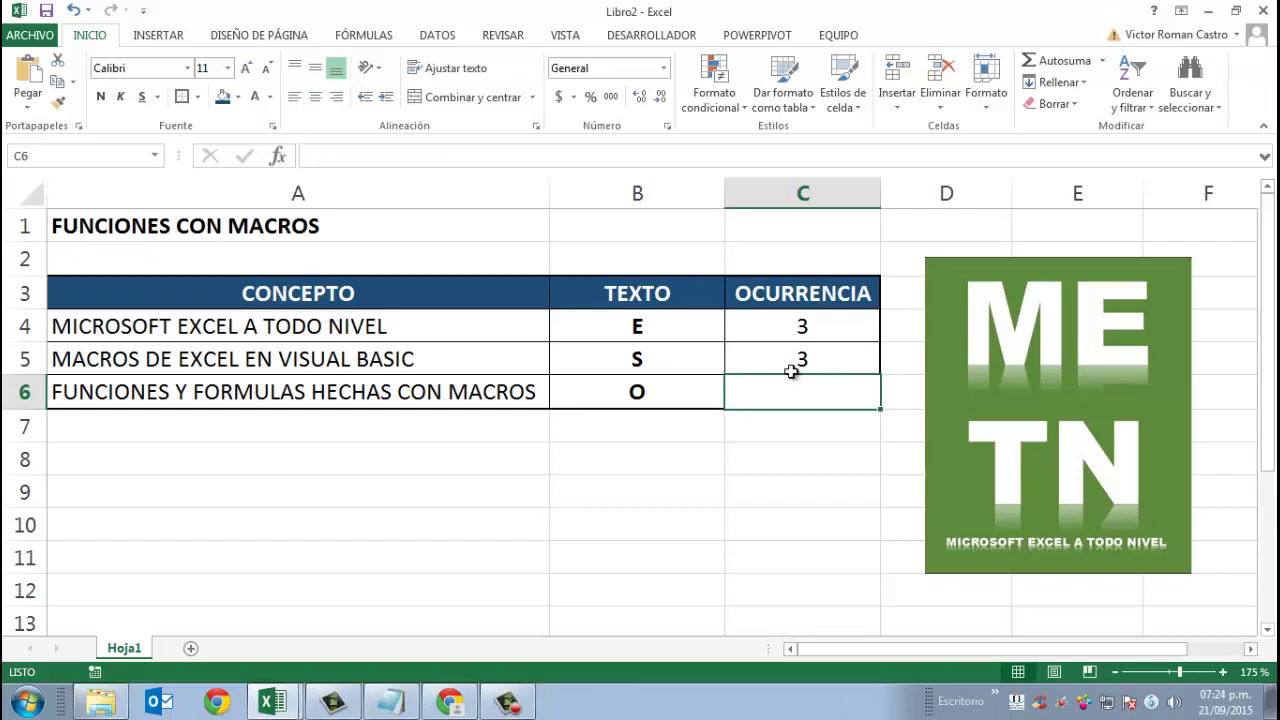
# Enter =OCURRENCIAS(B6,A6) in C6 to count the letter O, showing a centred 4
pyautogui.write('=c')
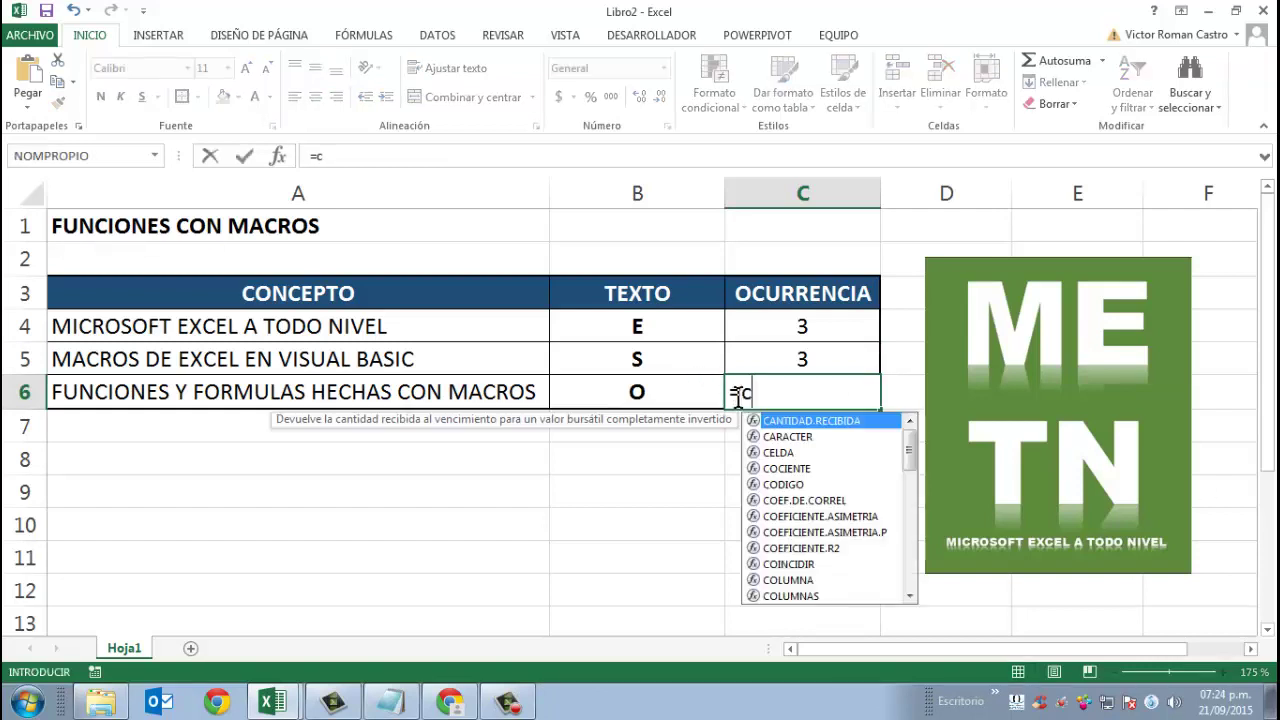
pyautogui.write('uer')
pyautogui.press('BackSpace')
pyautogui.press('BackSpace')
pyautogui.press('BackSpace')
pyautogui.press('BackSpace')
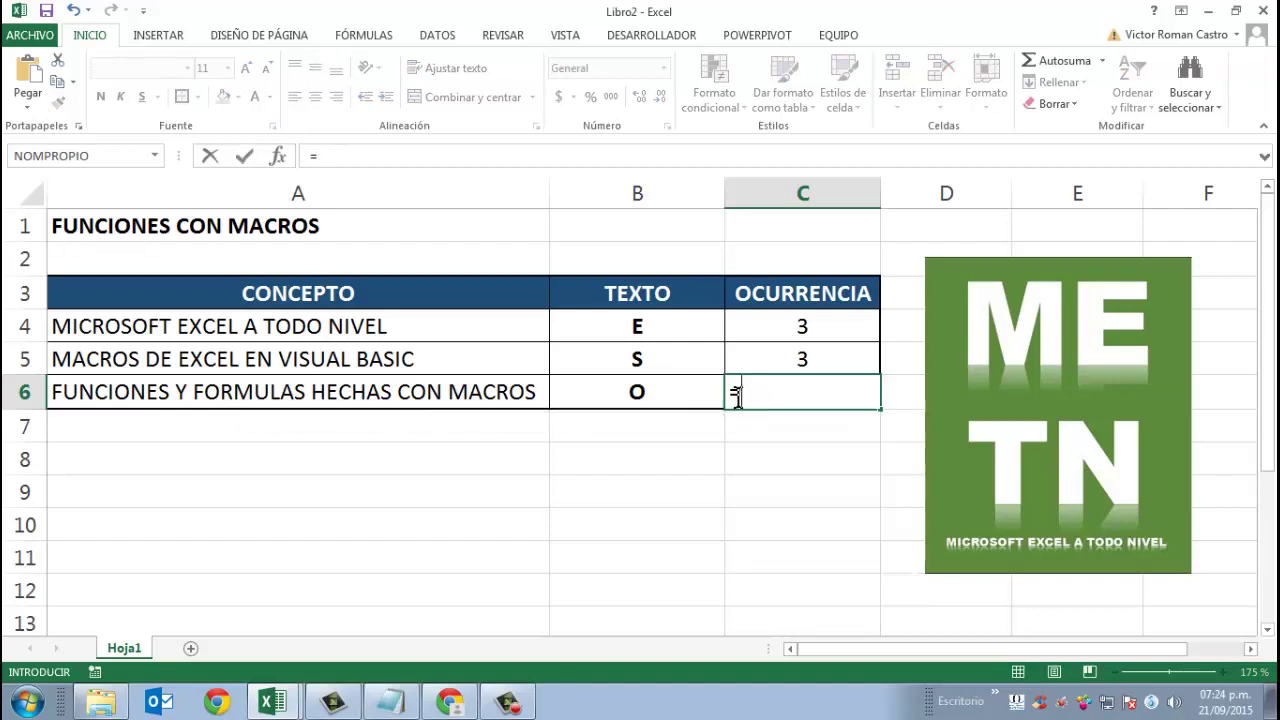
pyautogui.write('ocurr')
pyautogui.press('Tab')
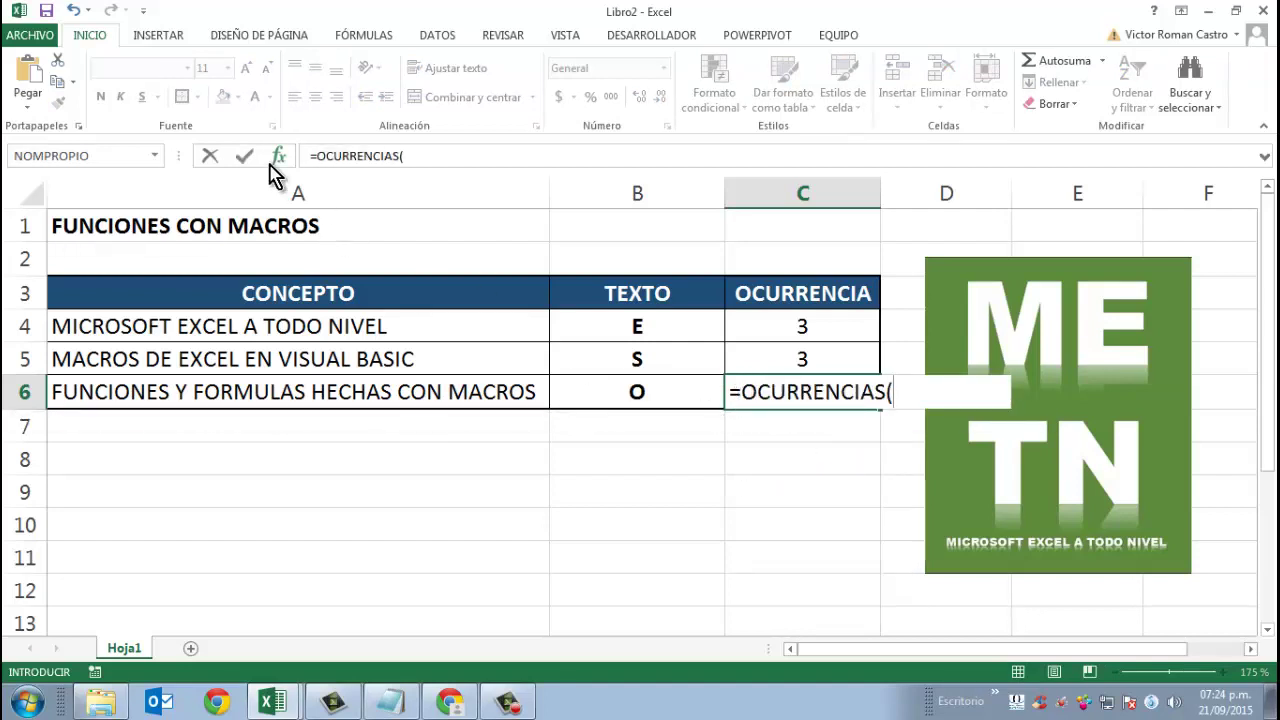
pyautogui.click(277, 157)
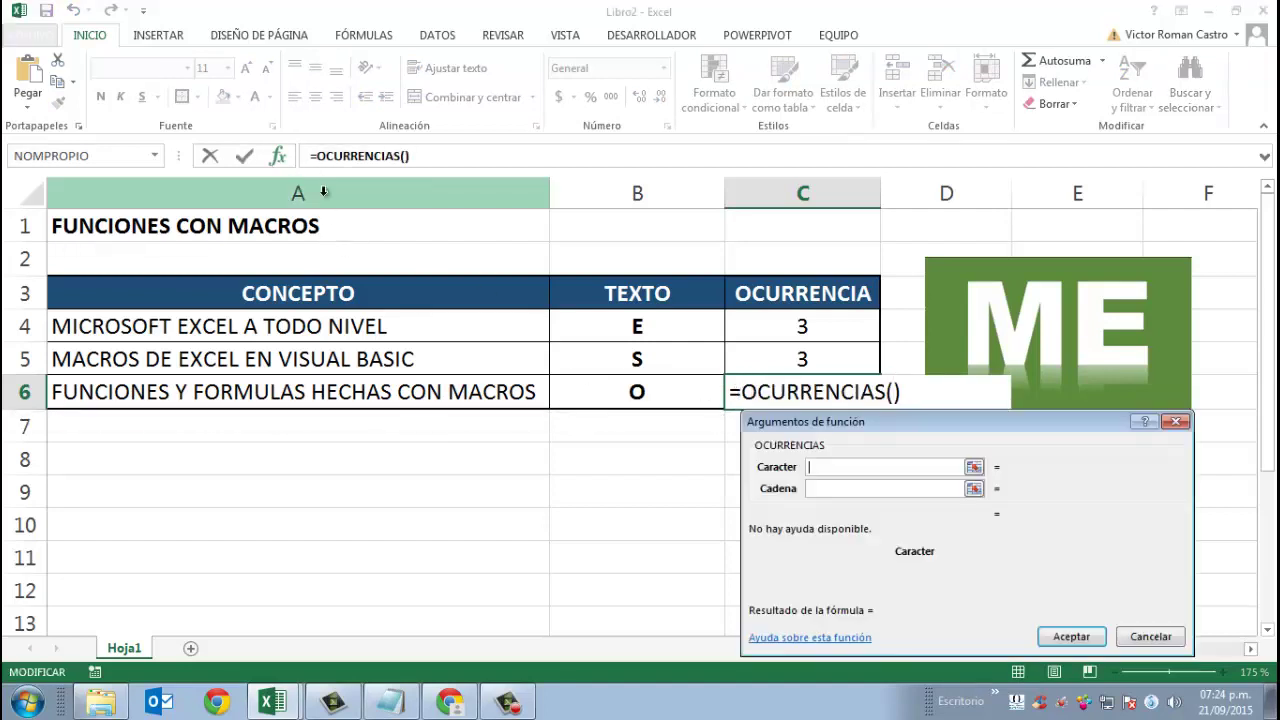
pyautogui.click(620, 395)
pyautogui.click(870, 526)
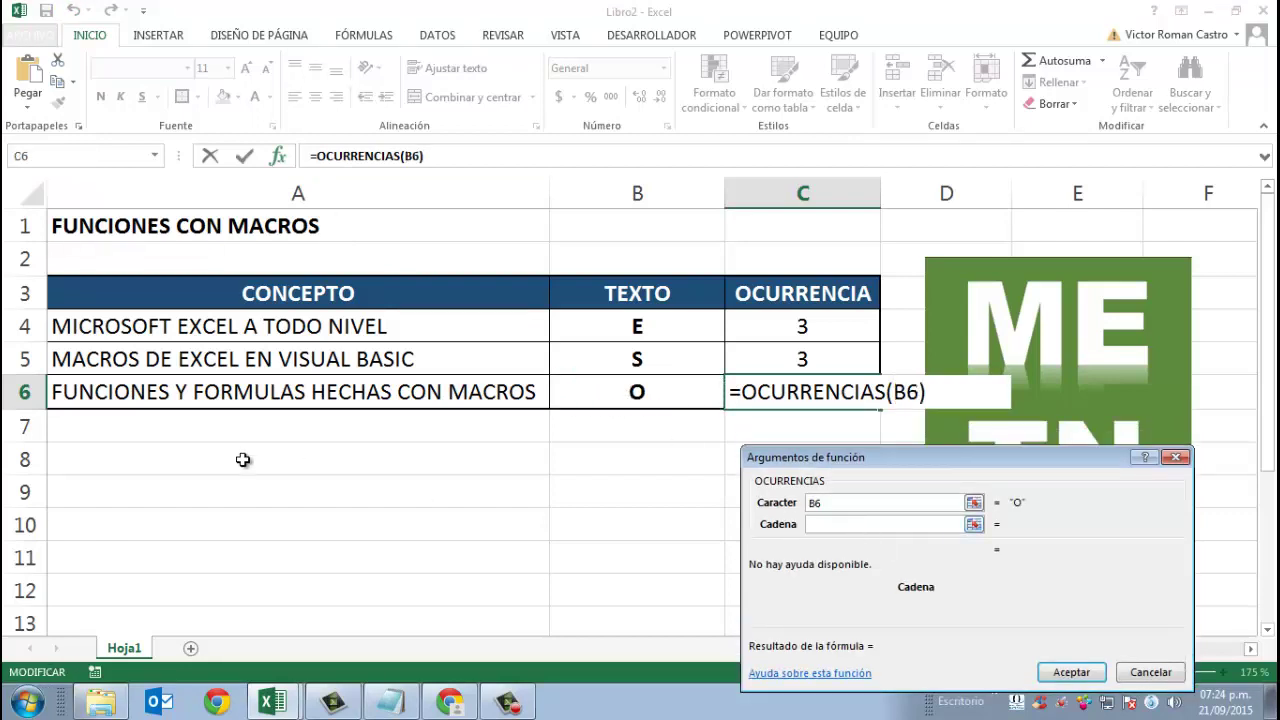
pyautogui.click(196, 397)
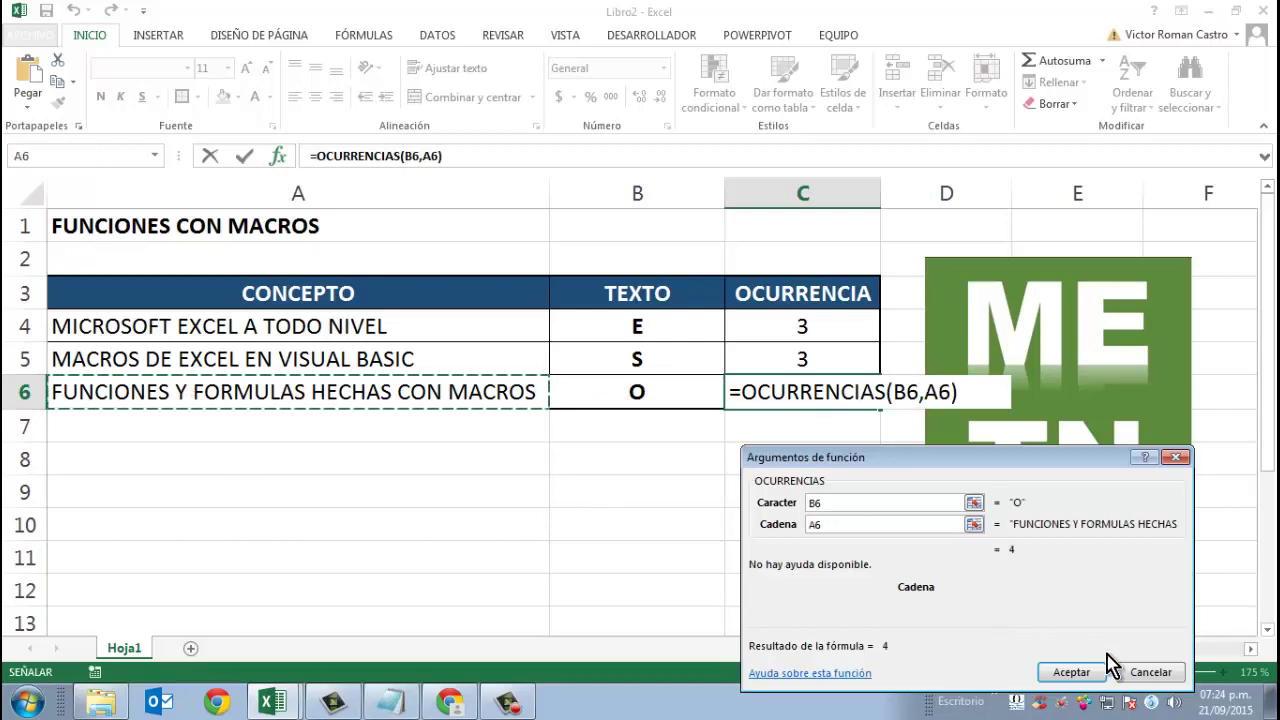
pyautogui.click(1068, 672)
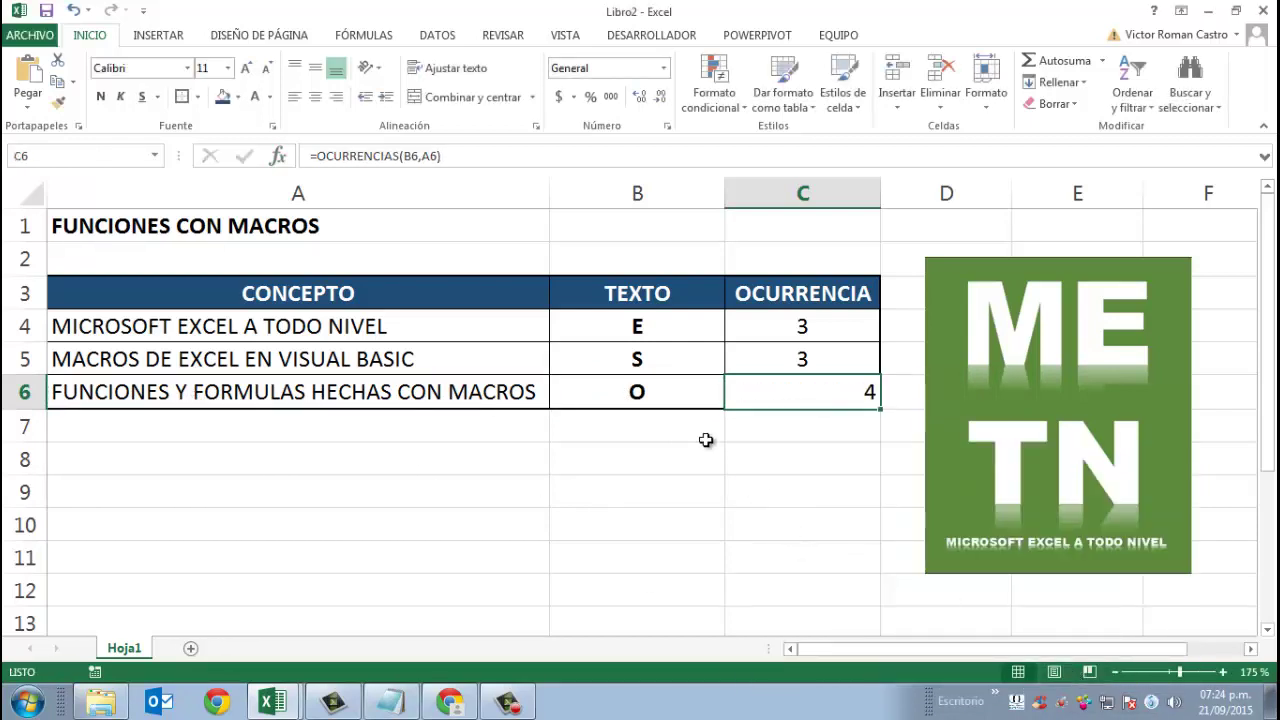
pyautogui.click(315, 97)
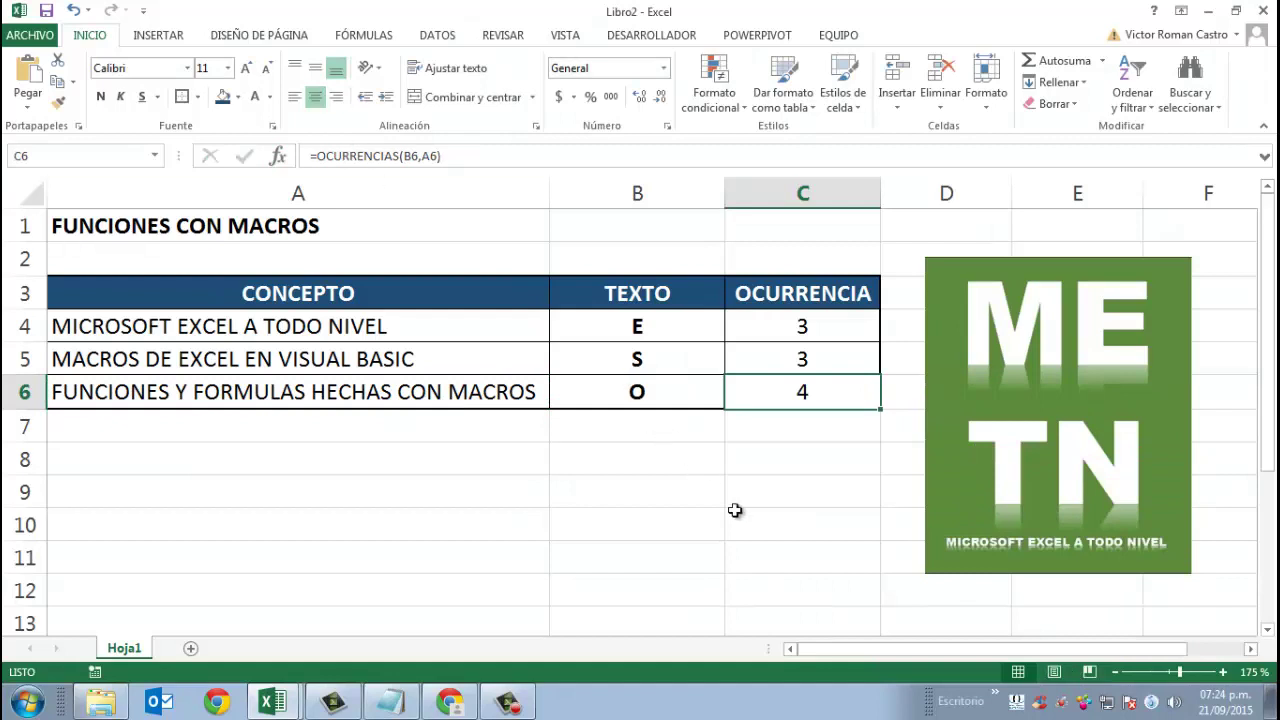